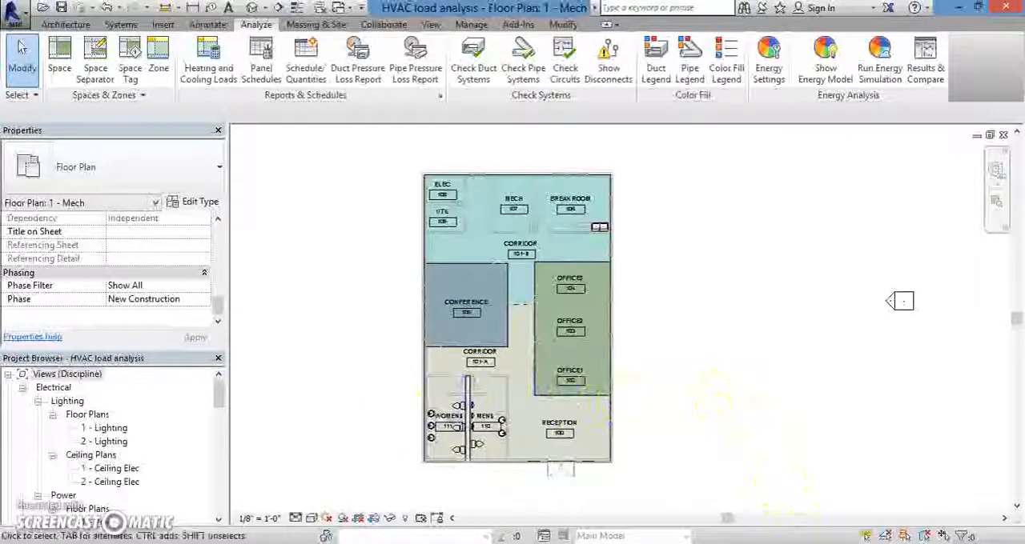
# Step: View the cooling load components and internal versus external loads reference images in Windows Photo Viewer, and return to the Revit floor plan
pyautogui.click(754, 501)
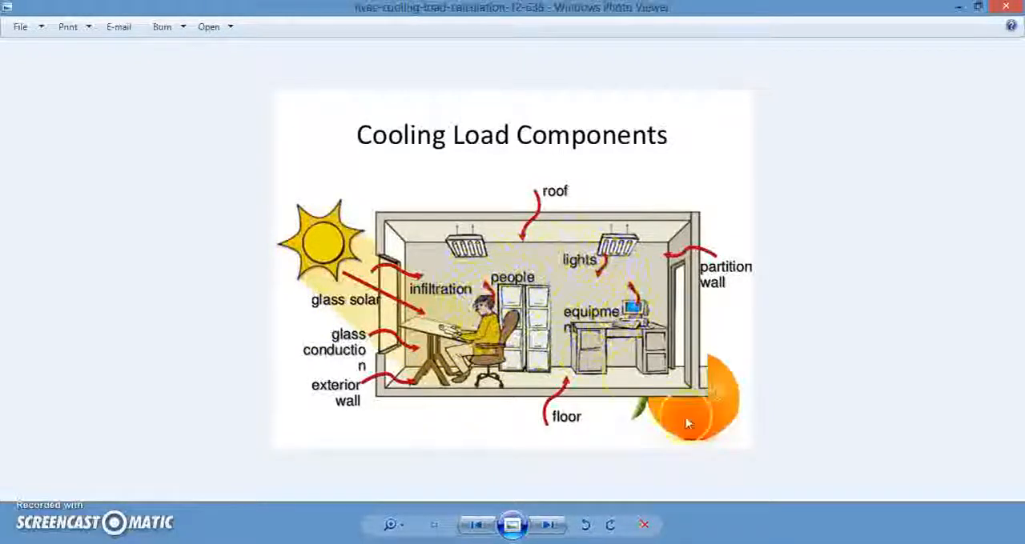
pyautogui.click(851, 480)
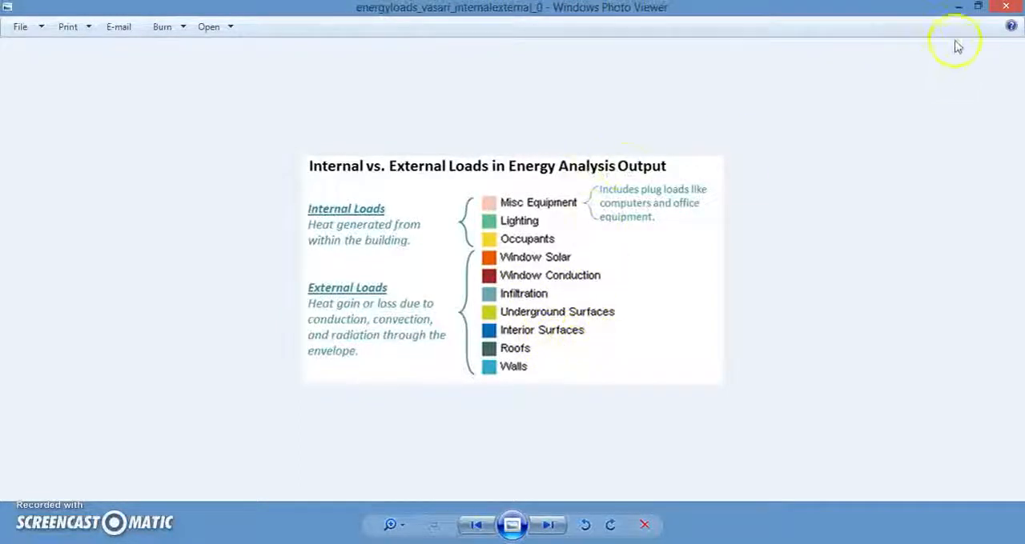
pyautogui.click(959, 8)
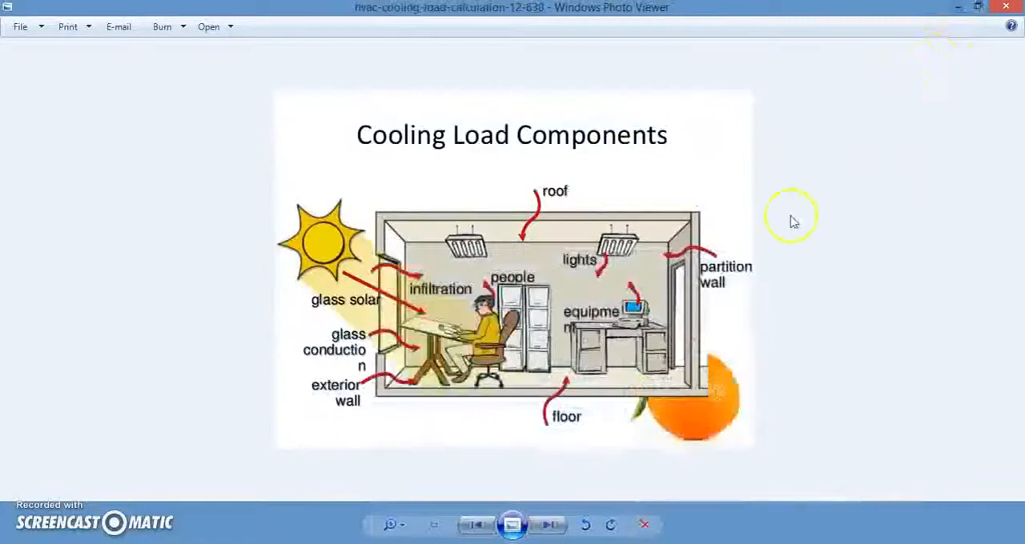
pyautogui.click(958, 8)
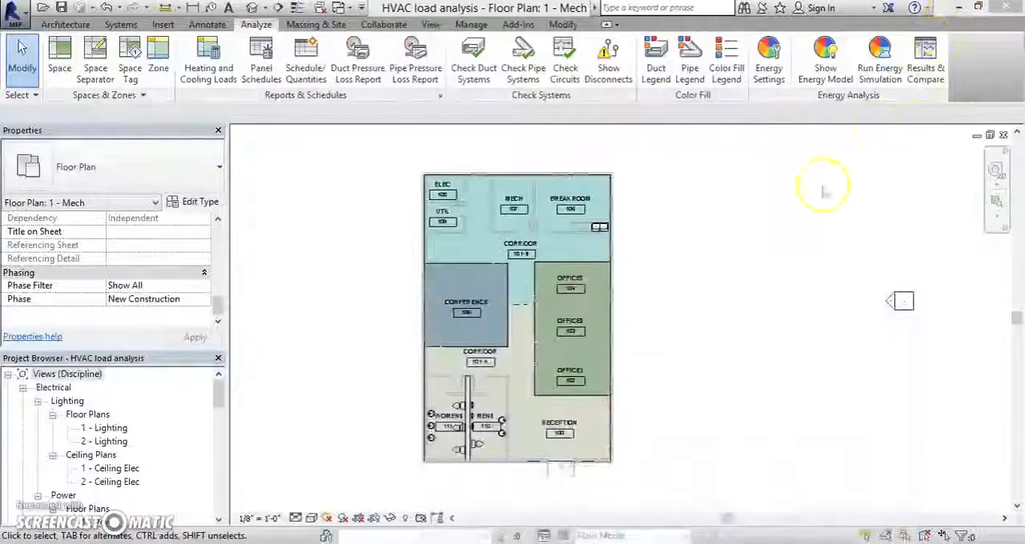
pyautogui.click(638, 314)
pyautogui.scroll(2, 638, 315)
pyautogui.moveTo(641, 297); pyautogui.dragTo(688, 293, button='middle')
pyautogui.scroll(-1, 693, 297)
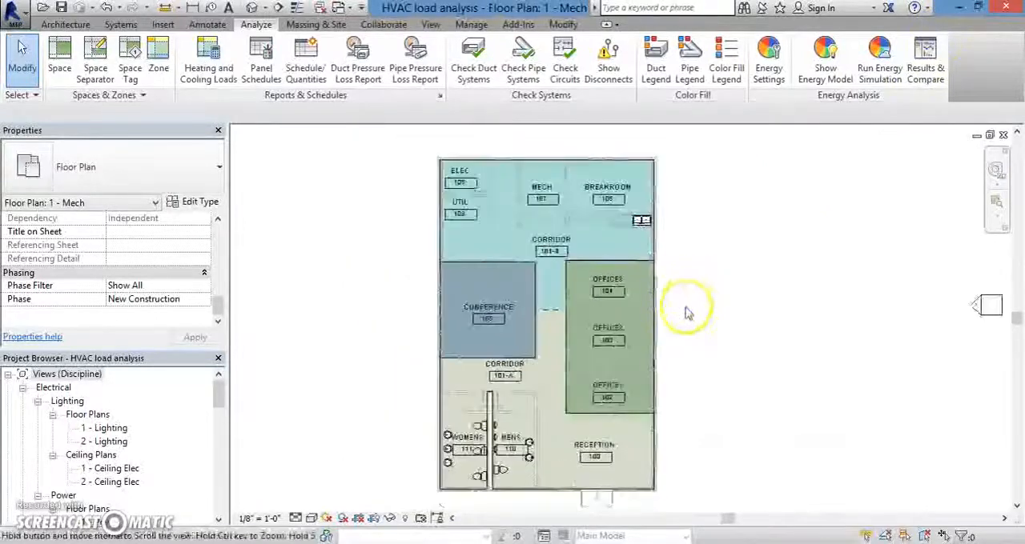
pyautogui.scroll(-1, 678, 298)
pyautogui.moveTo(686, 302); pyautogui.dragTo(677, 315, button='middle')
pyautogui.scroll(1, 667, 313)
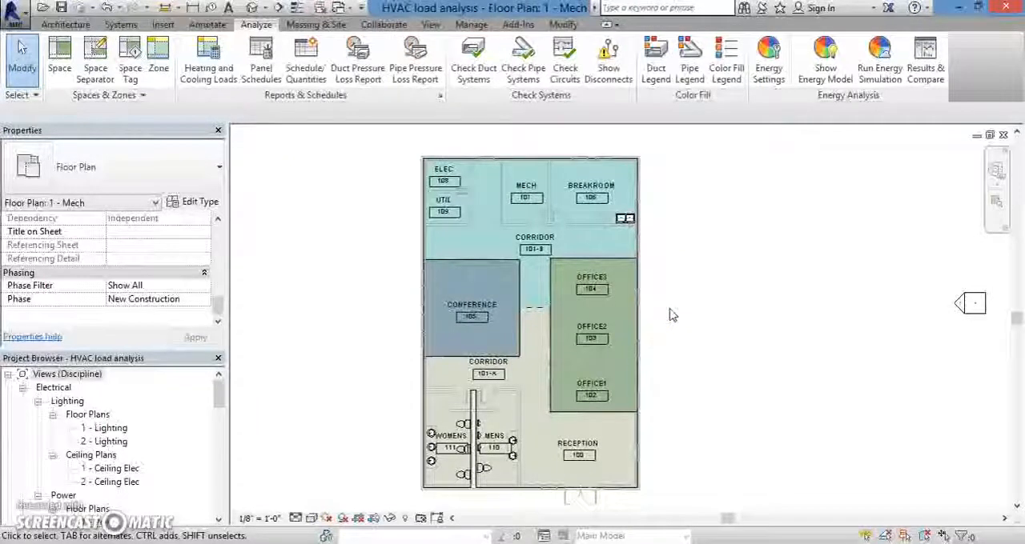
pyautogui.click(675, 298)
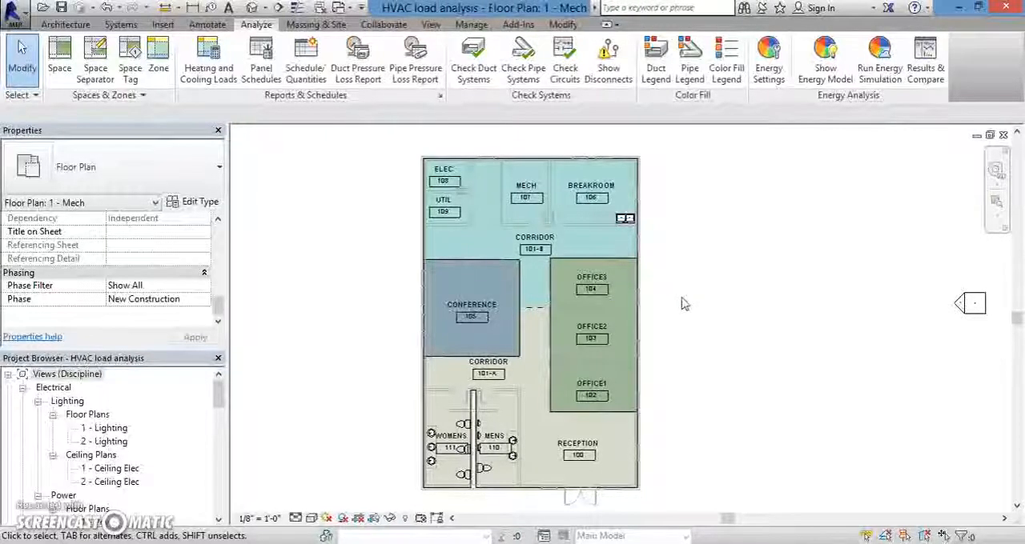
pyautogui.click(347, 271)
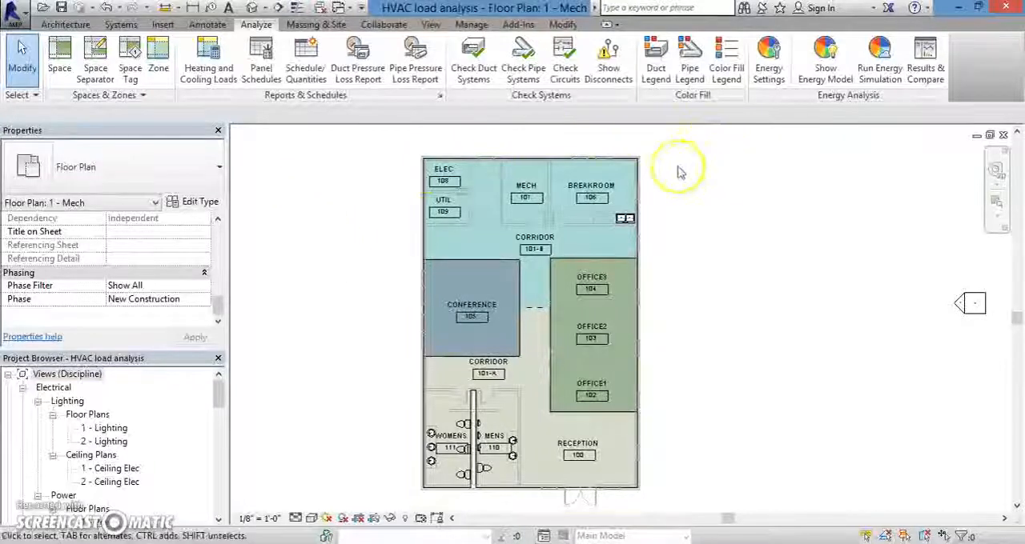
# Step: Select the Conference 105 space in the floor plan and review its constraints, lighting and electrical load properties
pyautogui.scroll(1, 675, 174)
pyautogui.moveTo(686, 368); pyautogui.dragTo(708, 328, button='middle')
pyautogui.scroll(1, 341, 304)
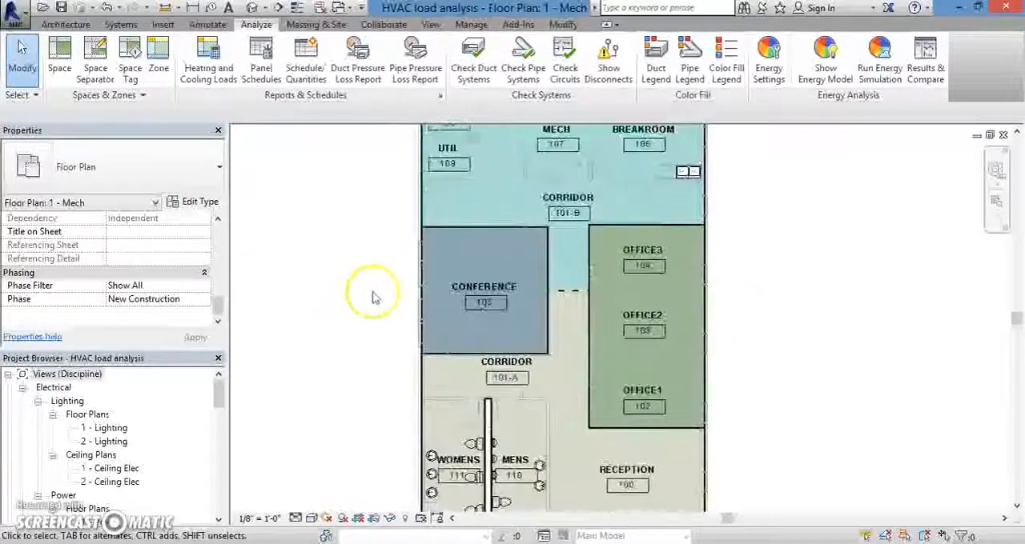
pyautogui.click(511, 275)
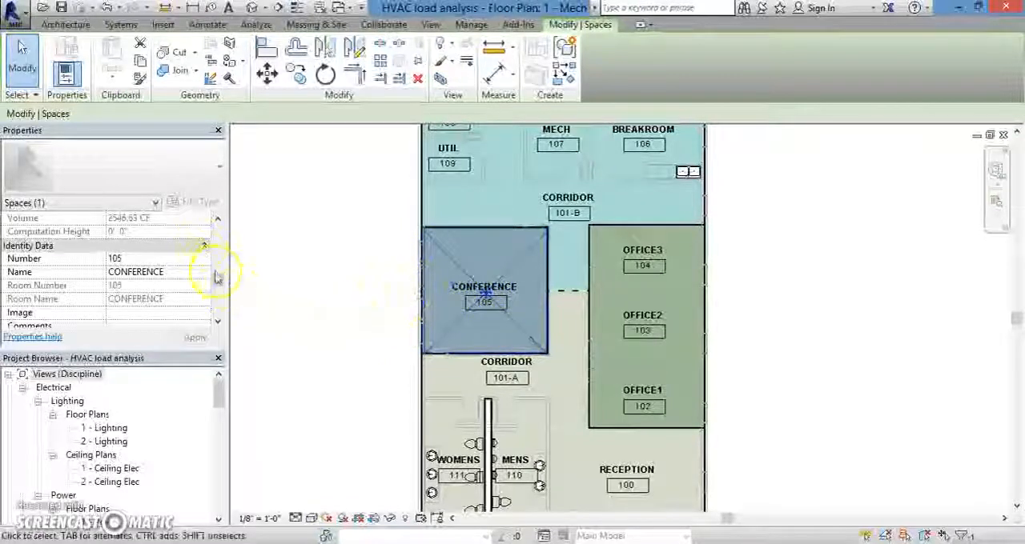
pyautogui.moveTo(221, 286); pyautogui.dragTo(219, 240)
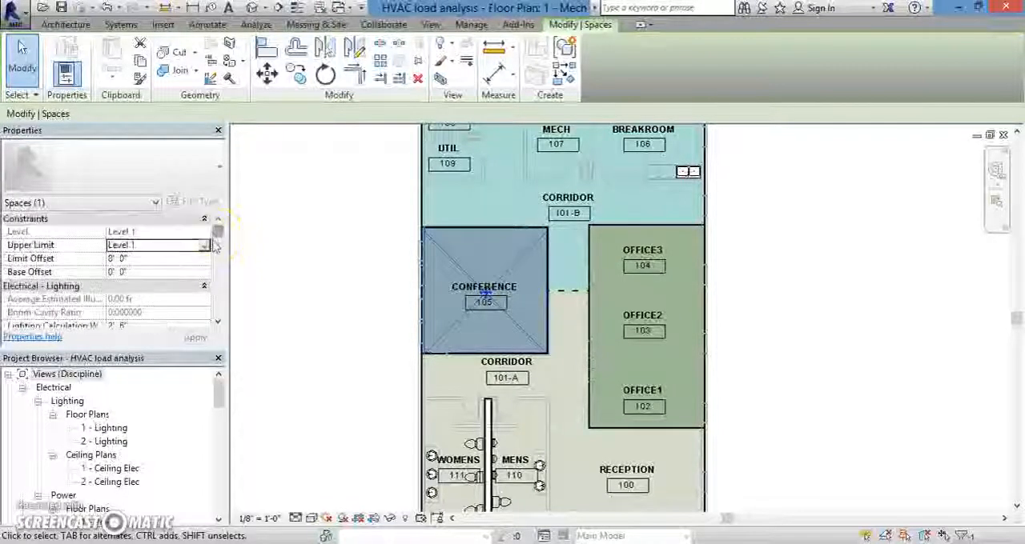
pyautogui.moveTo(221, 243); pyautogui.dragTo(222, 247)
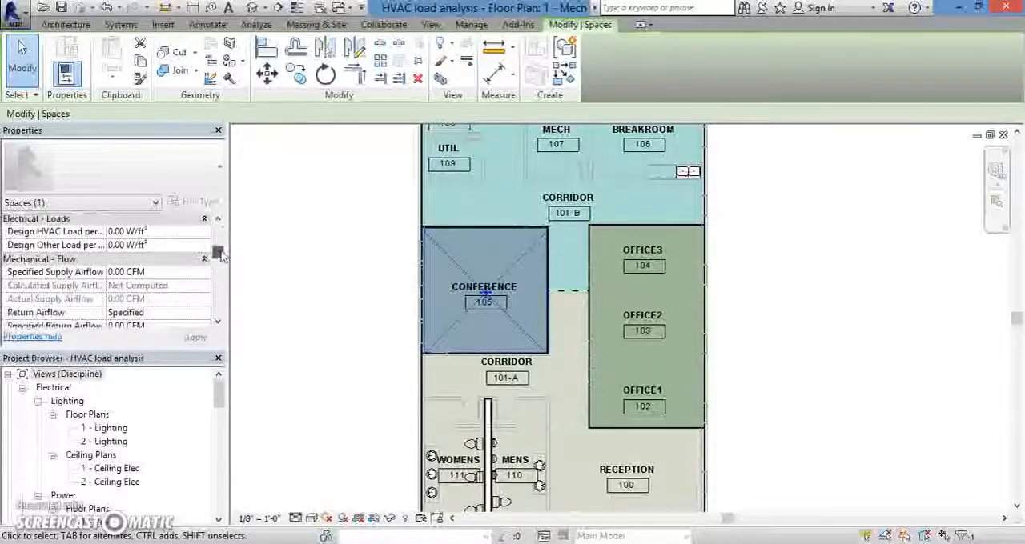
pyautogui.moveTo(221, 249)
pyautogui.mouseDown()
pyautogui.moveTo(225, 278)
pyautogui.moveTo(222, 253)
pyautogui.mouseUp()
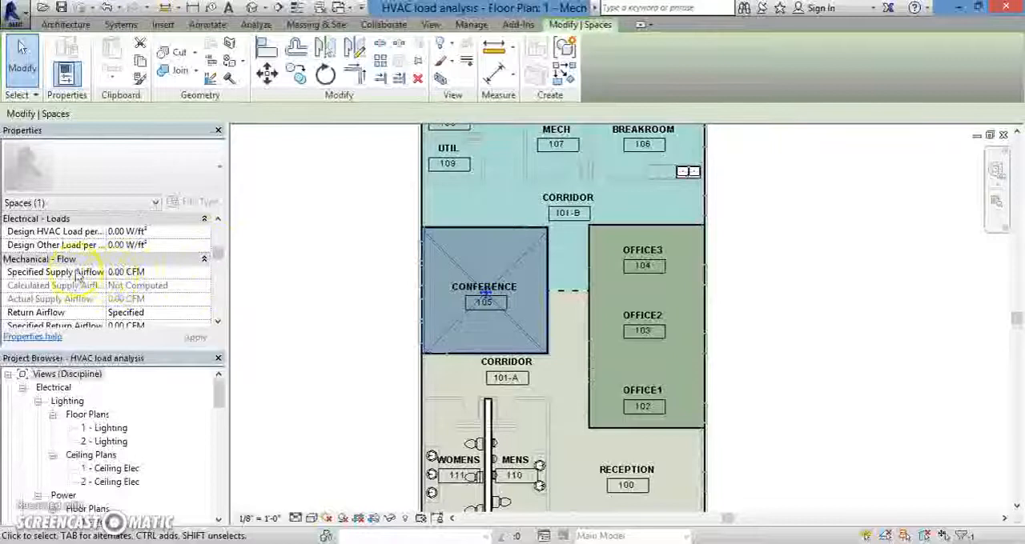
# Step: Examine the Conference space's Mechanical - Flow parameters for supply, return and exhaust airflow, and its dimensions
pyautogui.click(217, 322)
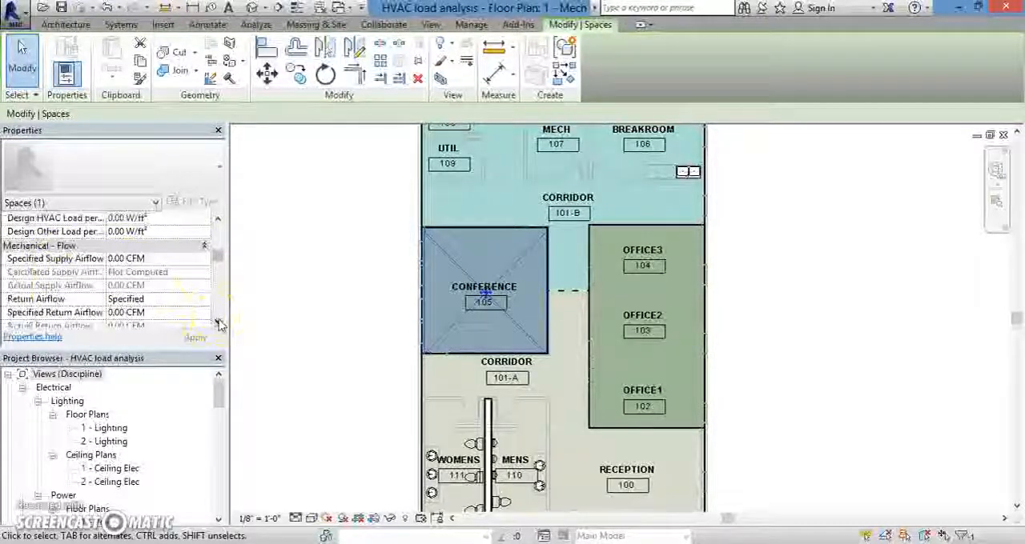
pyautogui.click(218, 323)
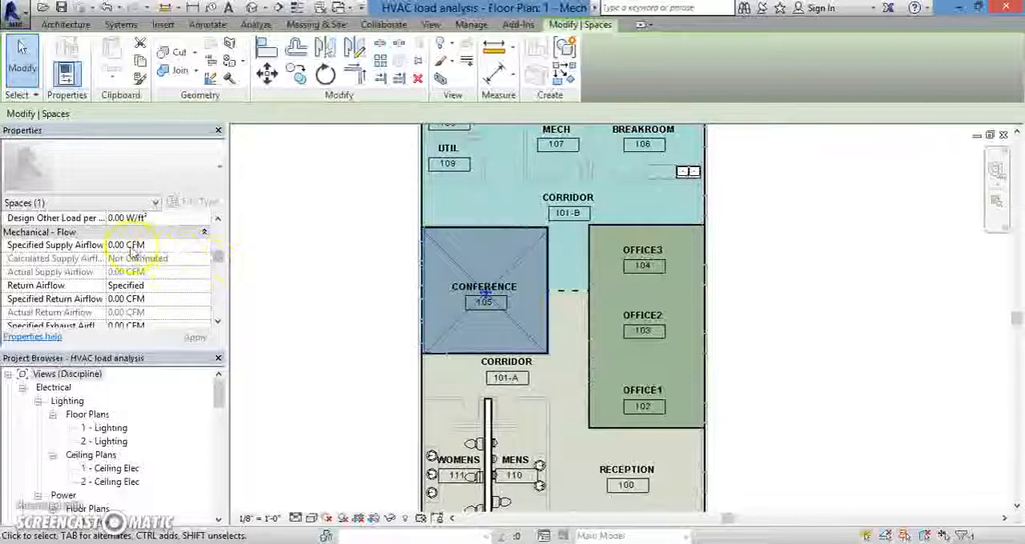
pyautogui.click(115, 245)
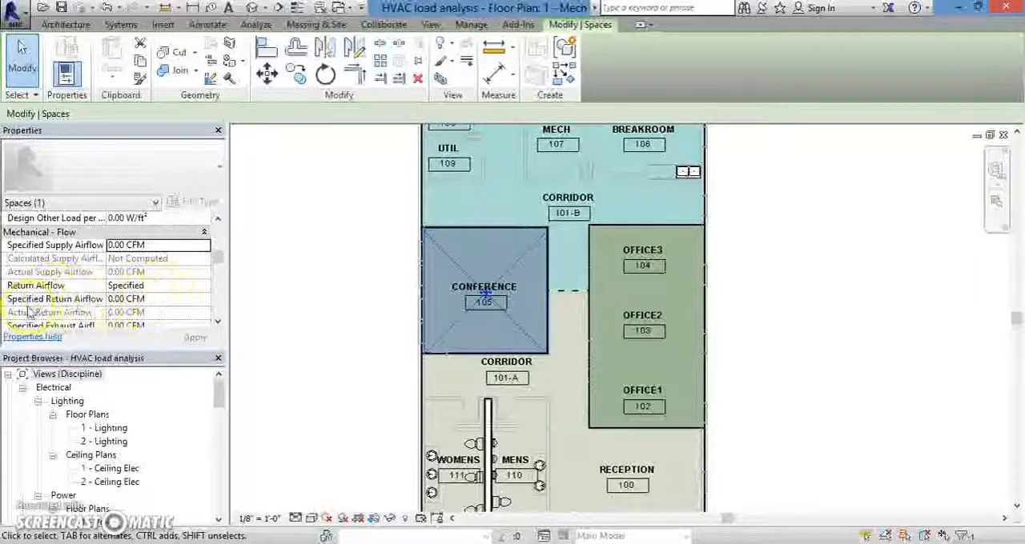
pyautogui.click(218, 322)
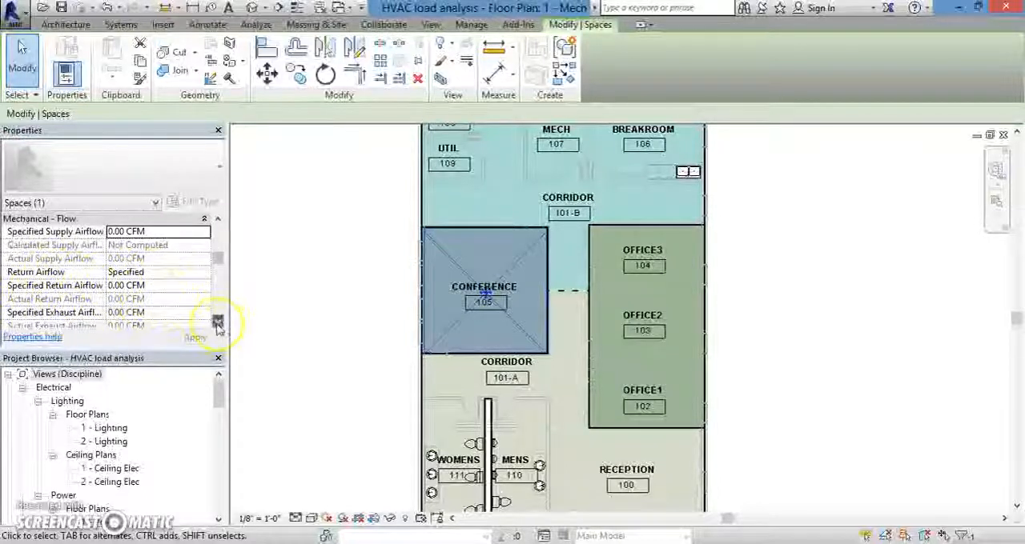
pyautogui.click(218, 323)
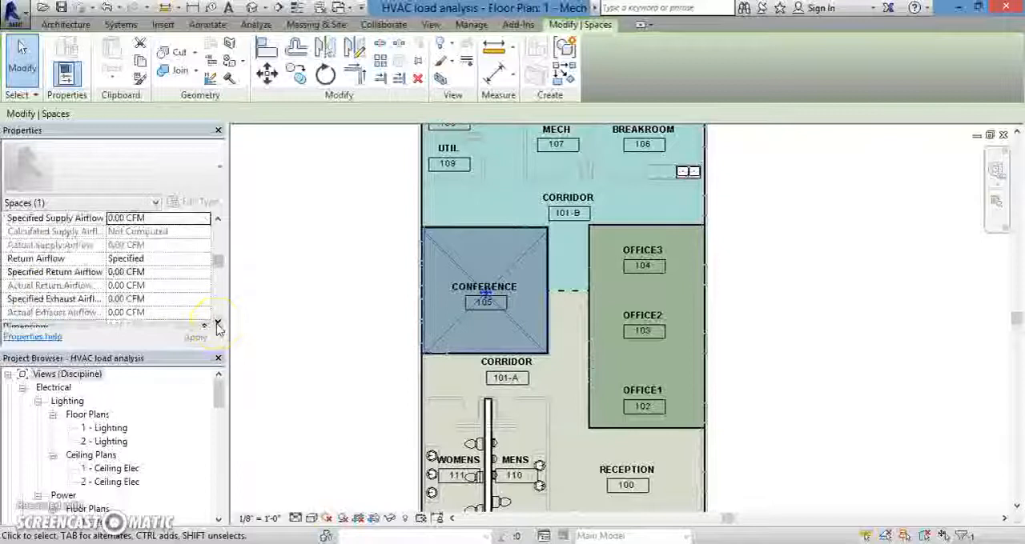
pyautogui.click(218, 324)
pyautogui.click(218, 324)
pyautogui.click(218, 324)
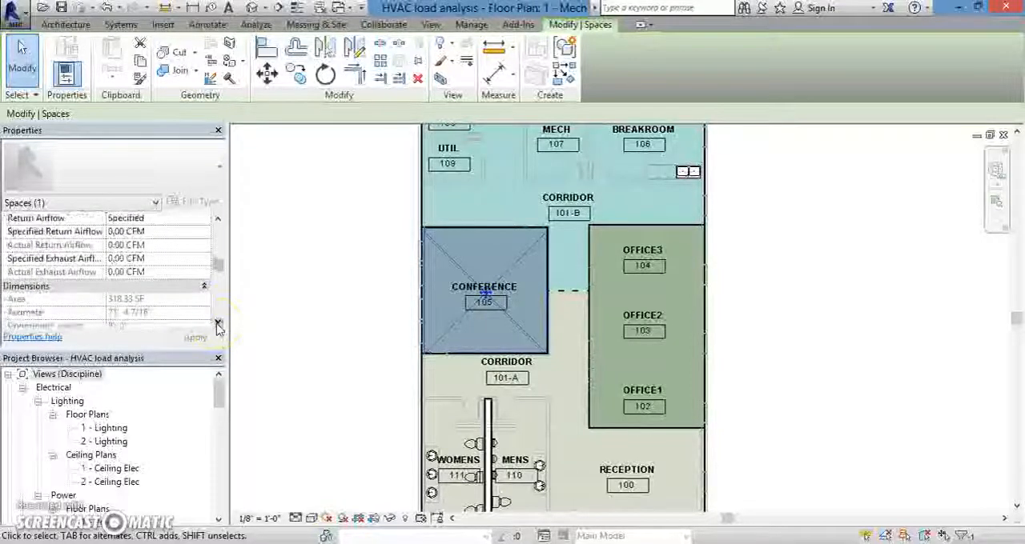
pyautogui.click(217, 324)
pyautogui.click(218, 324)
# Step: Set the Conference space's condition type to Heated and cooled in its energy analysis properties
pyautogui.moveTo(221, 274); pyautogui.dragTo(221, 293)
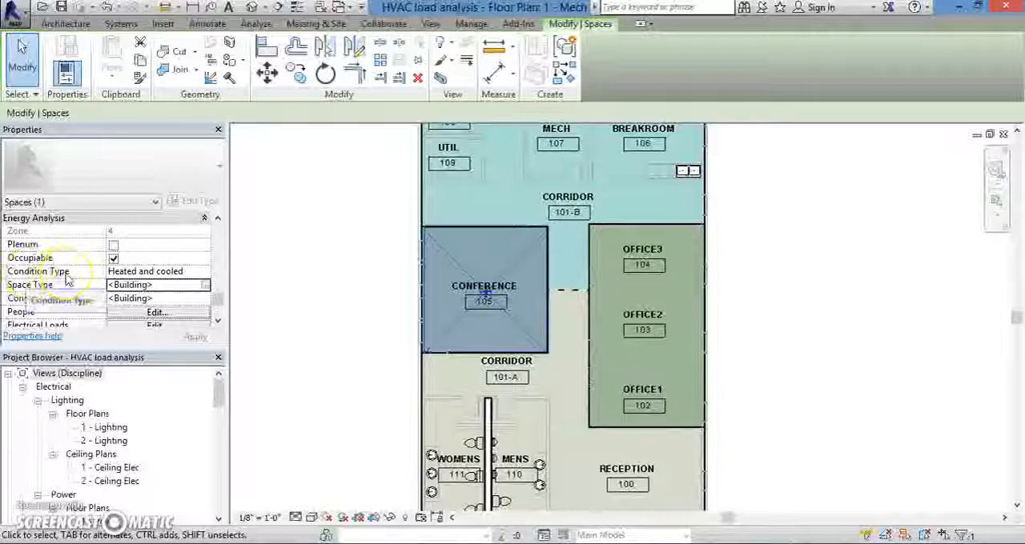
pyautogui.click(206, 273)
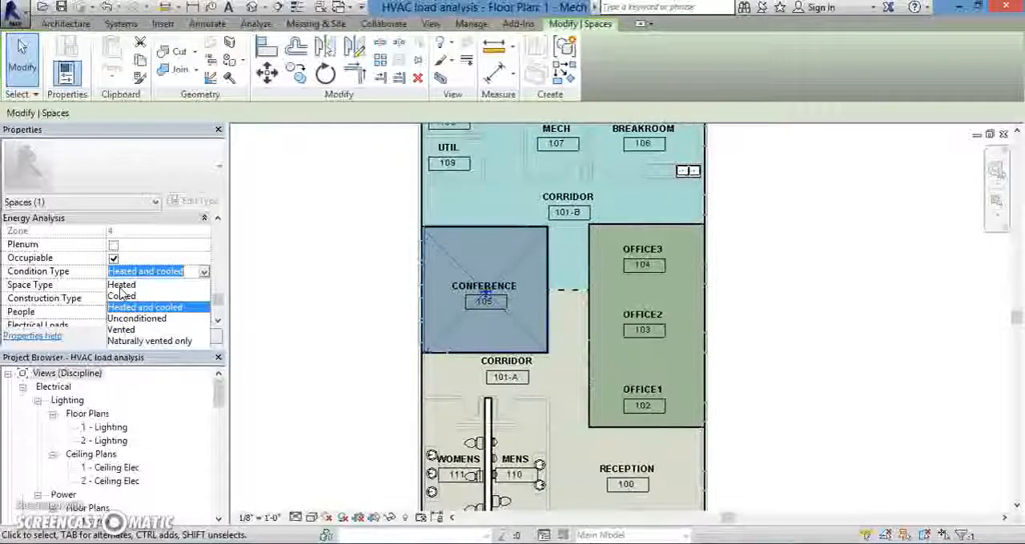
pyautogui.click(182, 309)
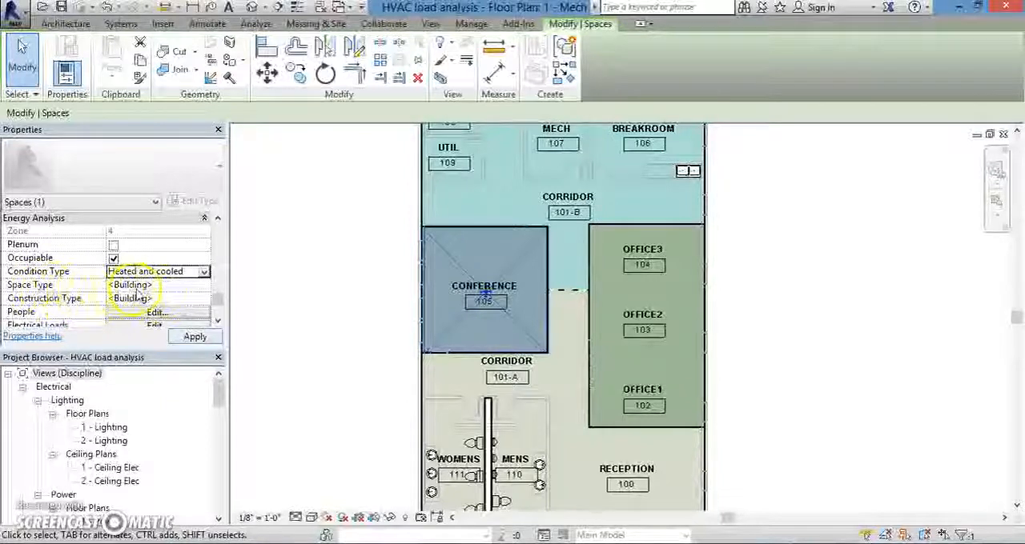
# Step: Compare the energy parameters of several space types, including Active Storage and Airport - Concourse, and assign <Building> to the Conference space
pyautogui.click(173, 287)
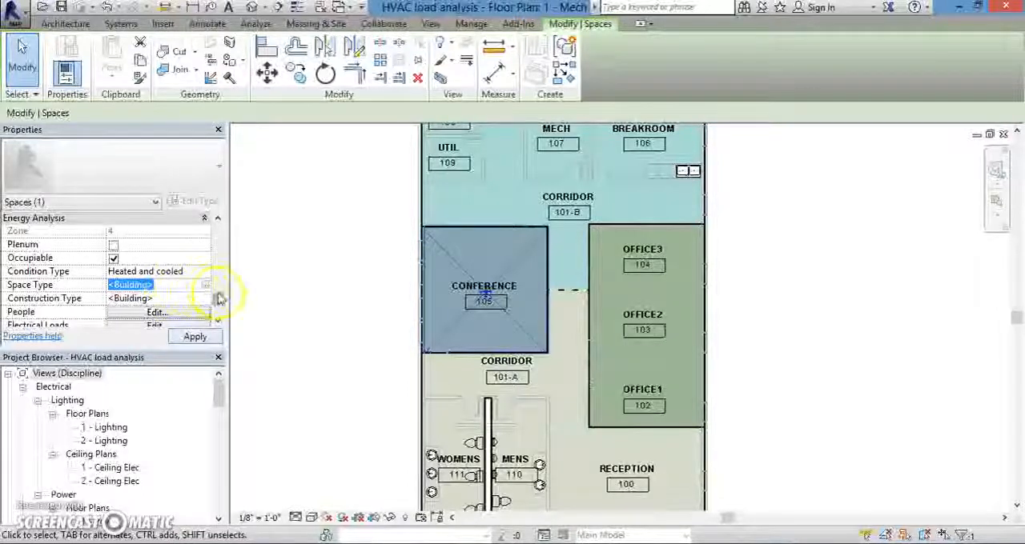
pyautogui.click(205, 287)
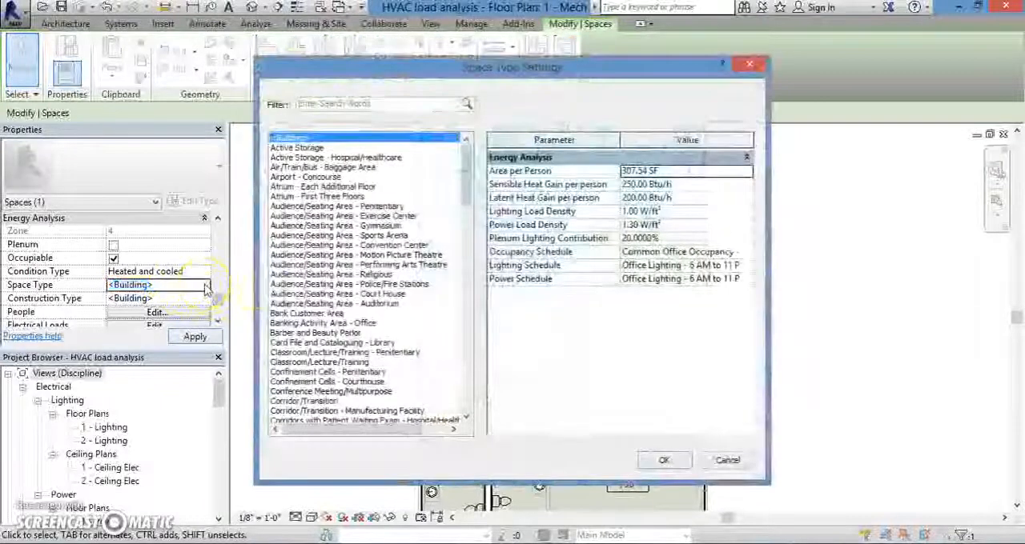
pyautogui.click(304, 148)
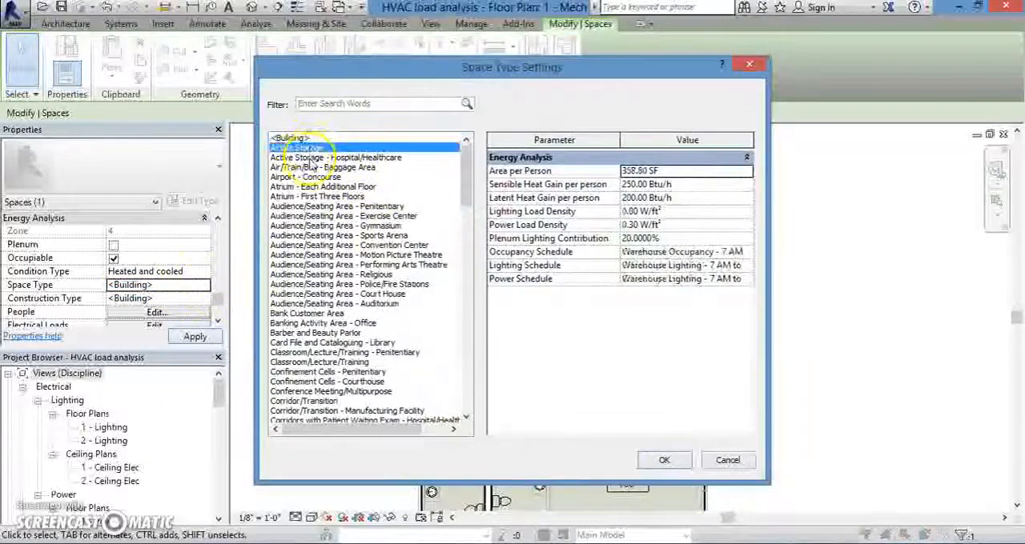
pyautogui.click(310, 158)
pyautogui.click(316, 177)
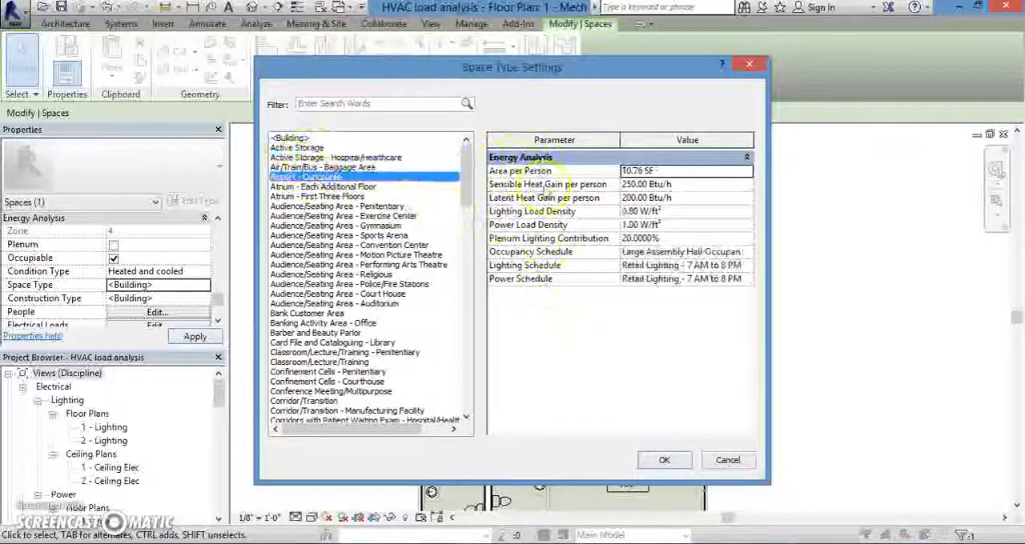
pyautogui.click(360, 188)
pyautogui.click(360, 216)
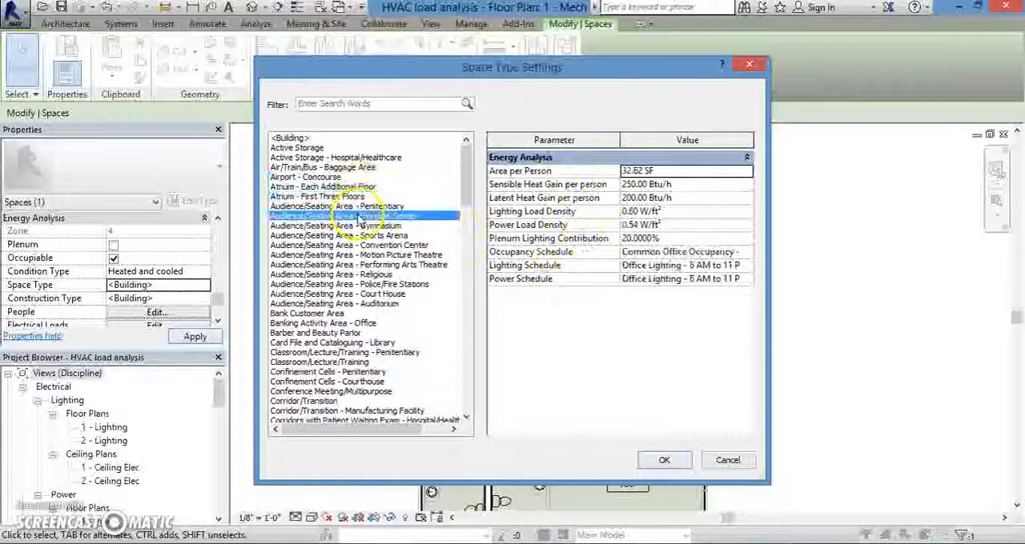
pyautogui.moveTo(467, 347); pyautogui.dragTo(463, 148)
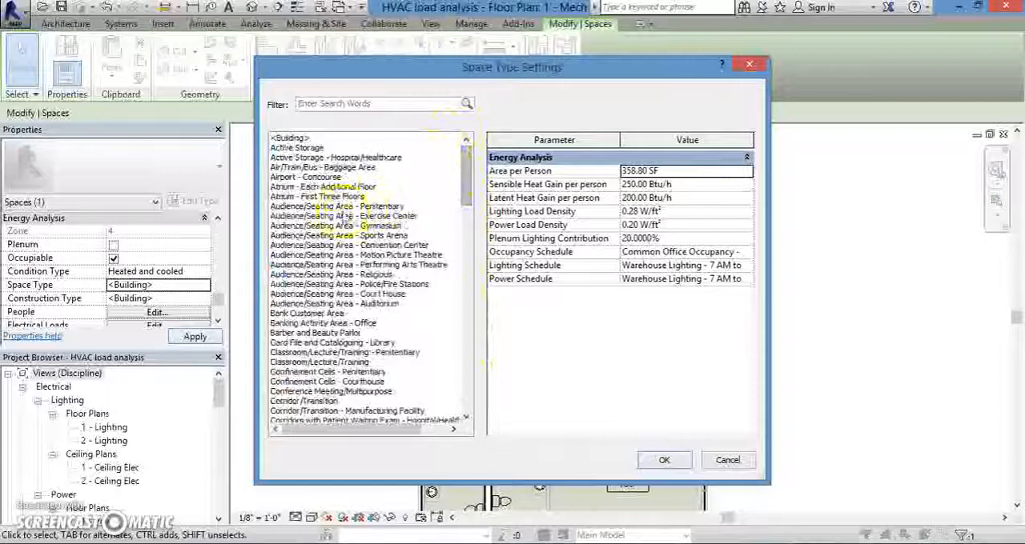
pyautogui.click(290, 139)
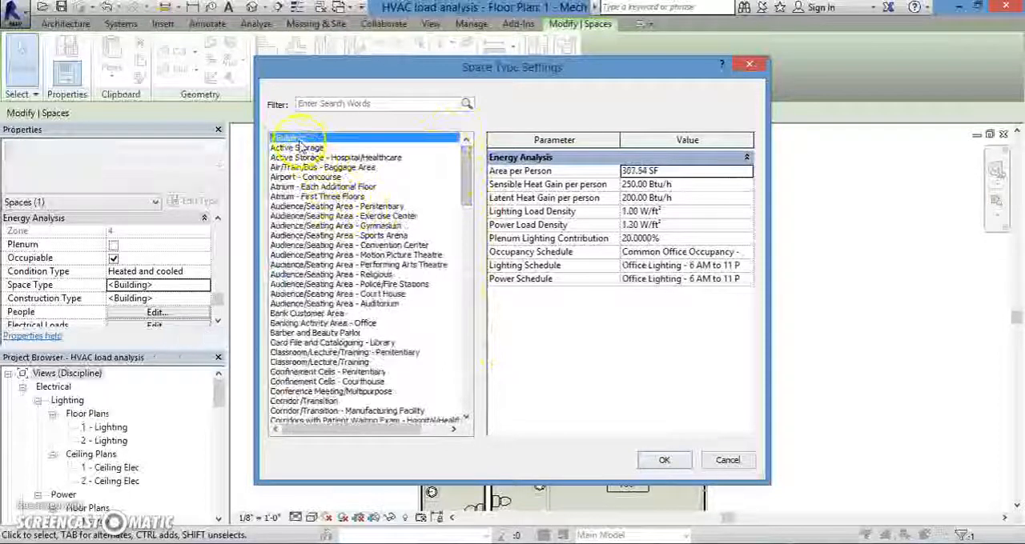
pyautogui.click(663, 461)
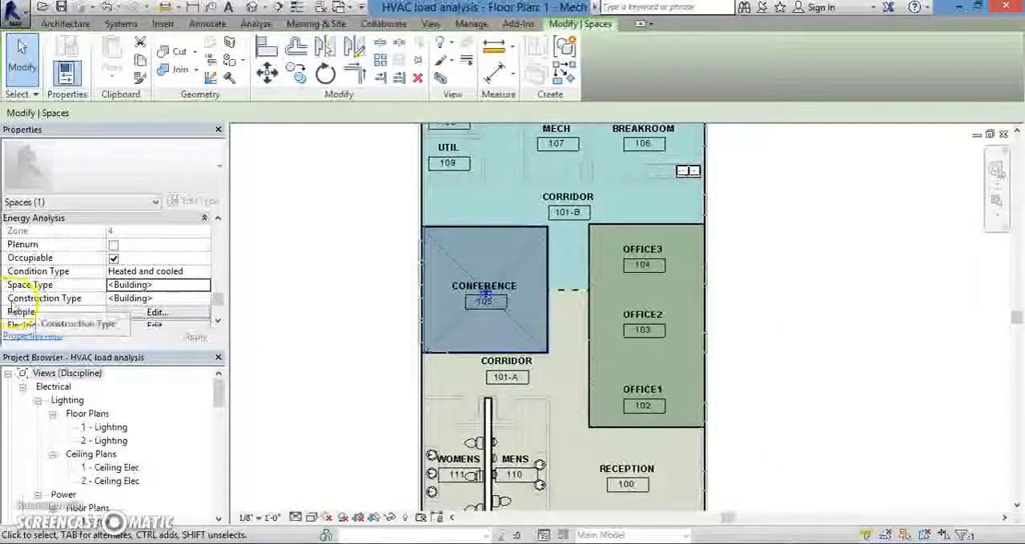
# Step: Compare the analytic constructions of Construction 1 and <Building>, and assign <Building> as the Conference space's construction type
pyautogui.click(200, 299)
pyautogui.click(206, 300)
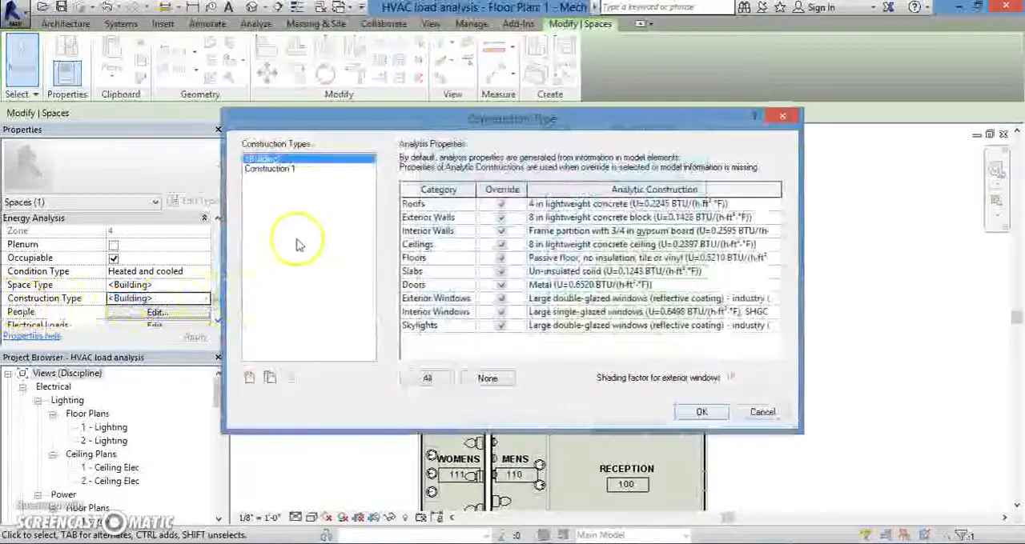
pyautogui.click(269, 170)
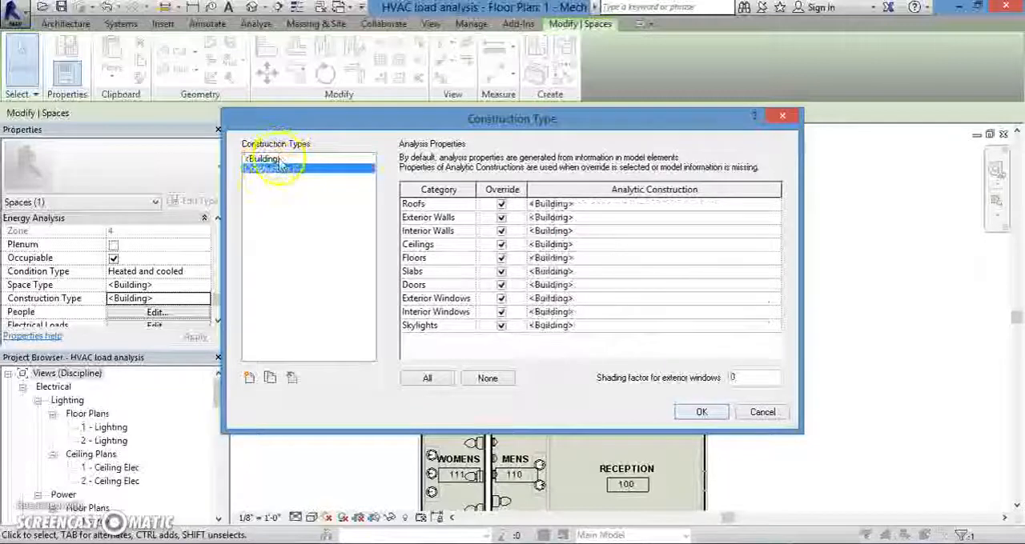
pyautogui.click(277, 160)
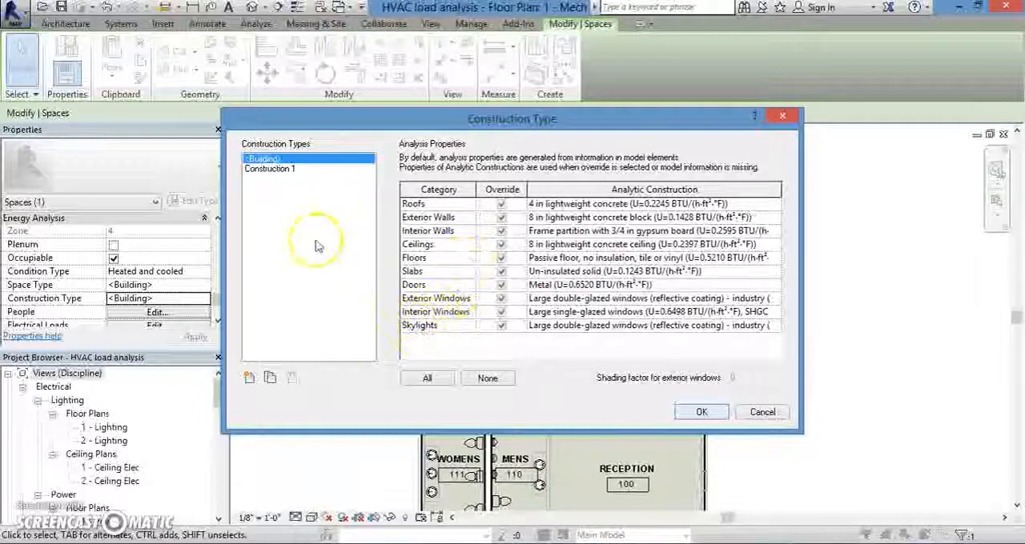
pyautogui.click(272, 169)
pyautogui.click(278, 160)
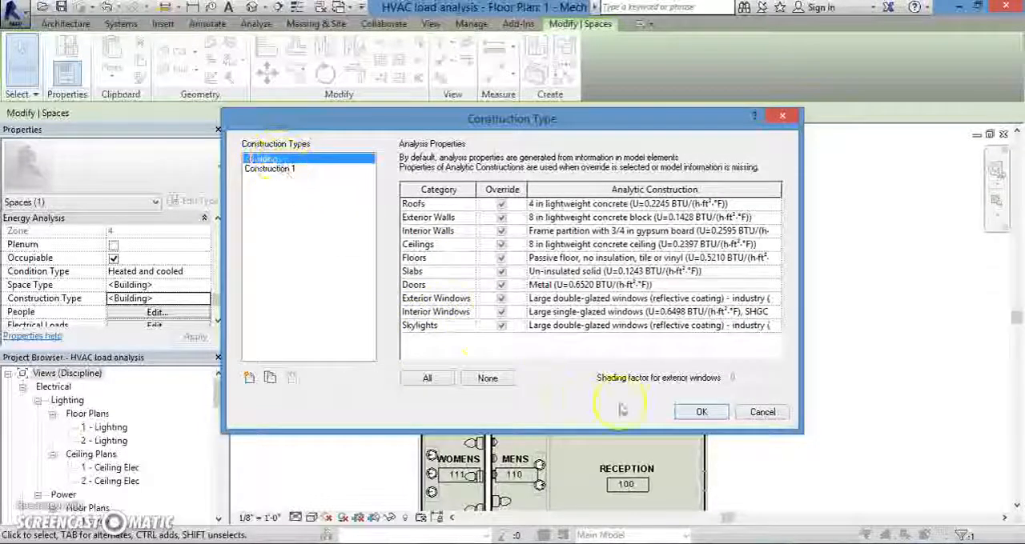
pyautogui.click(701, 413)
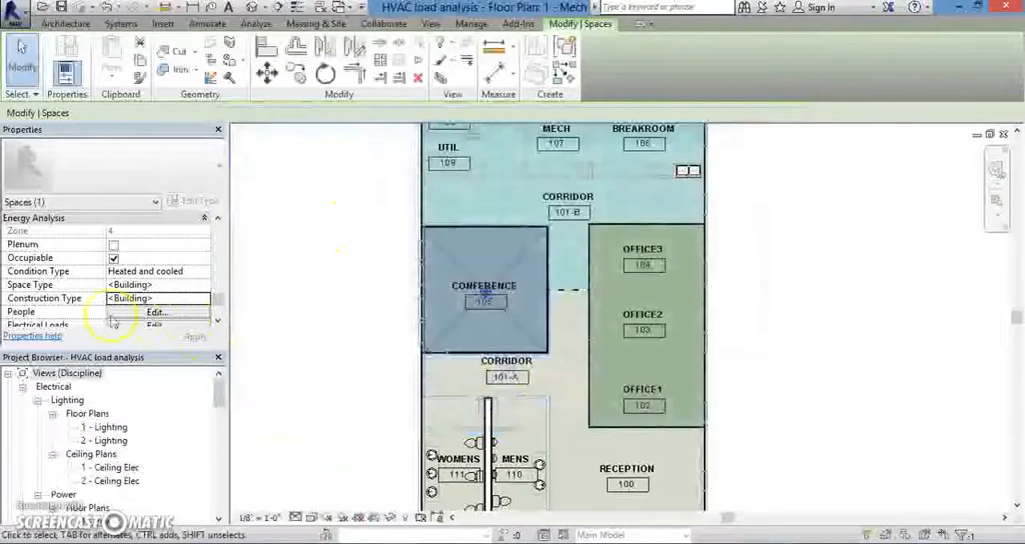
# Step: Set the Conference space's people occupancy values to Specified, with the number of people at 5
pyautogui.click(217, 320)
pyautogui.click(218, 321)
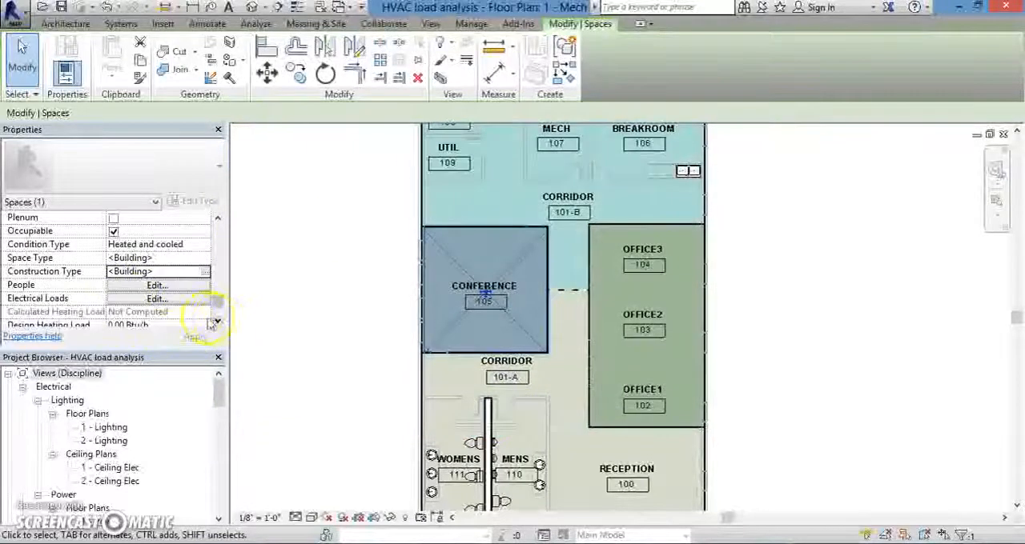
pyautogui.click(155, 286)
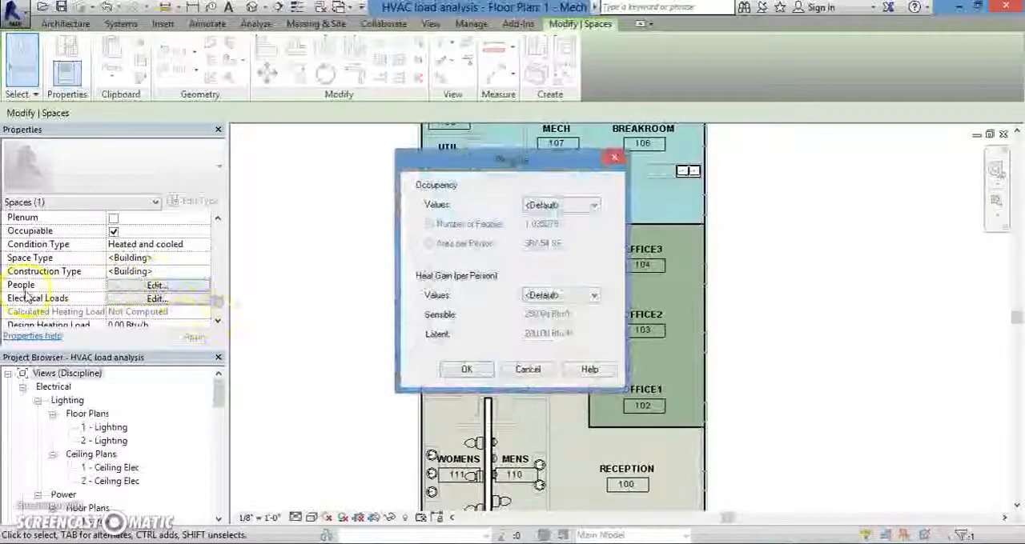
pyautogui.click(555, 205)
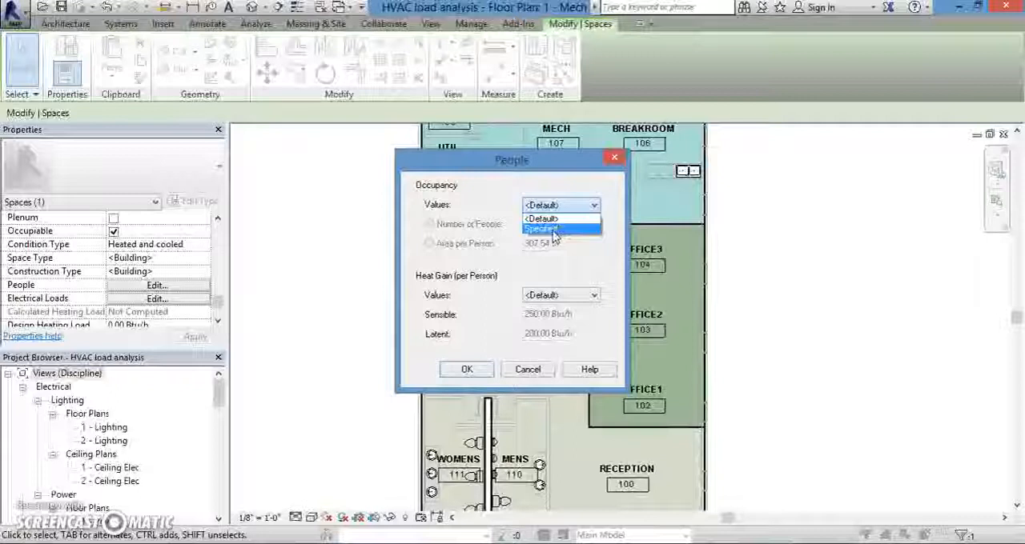
pyautogui.click(553, 229)
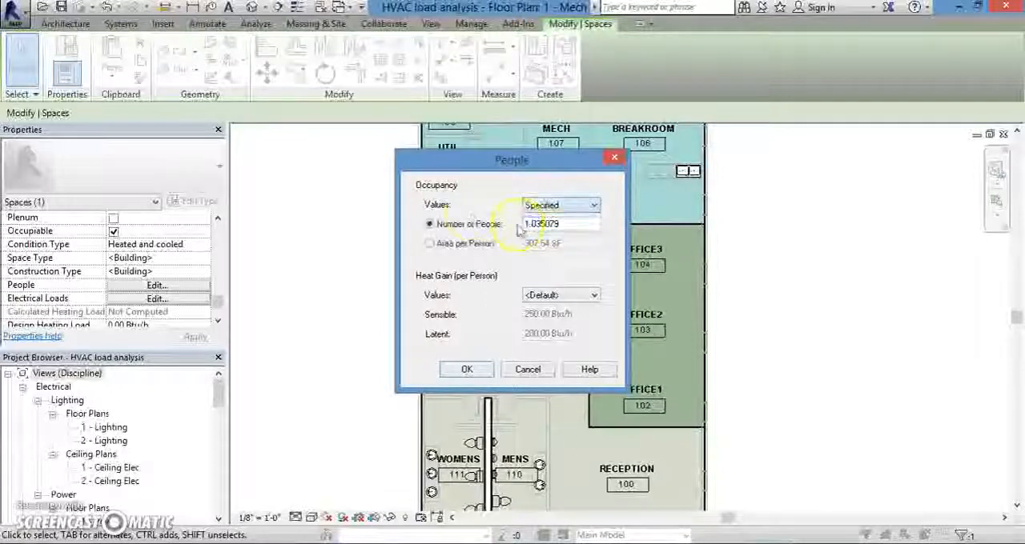
pyautogui.moveTo(566, 229); pyautogui.dragTo(518, 227)
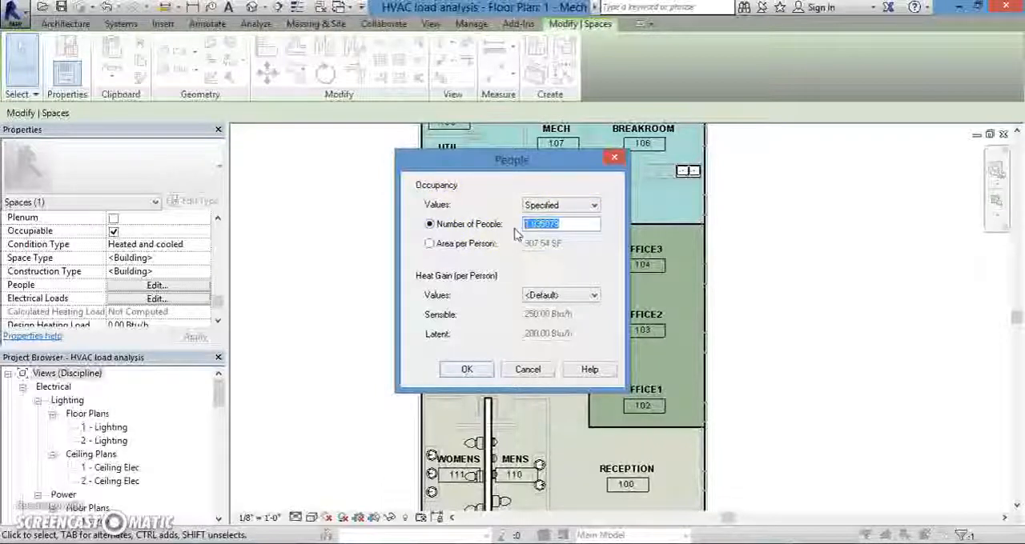
pyautogui.write('5')
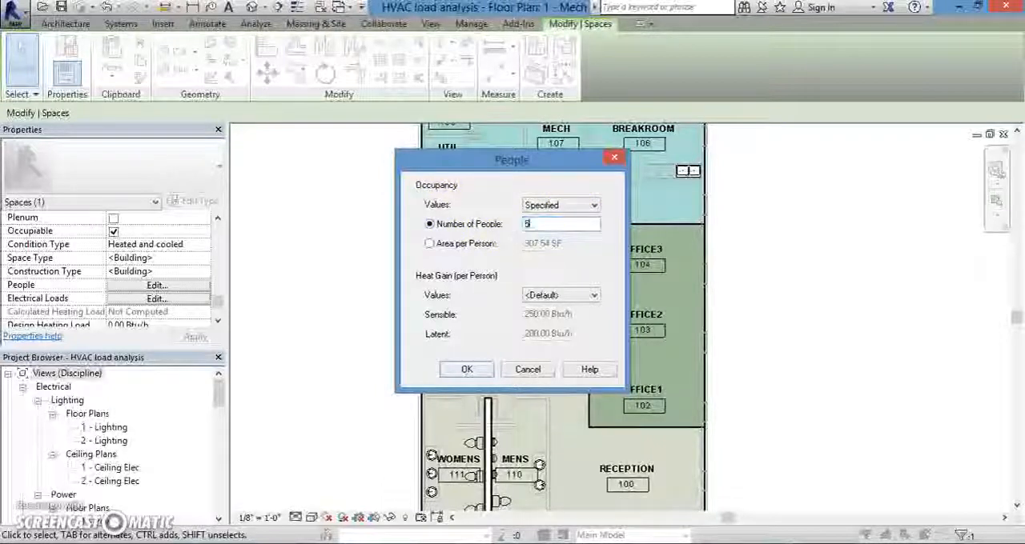
pyautogui.click(480, 374)
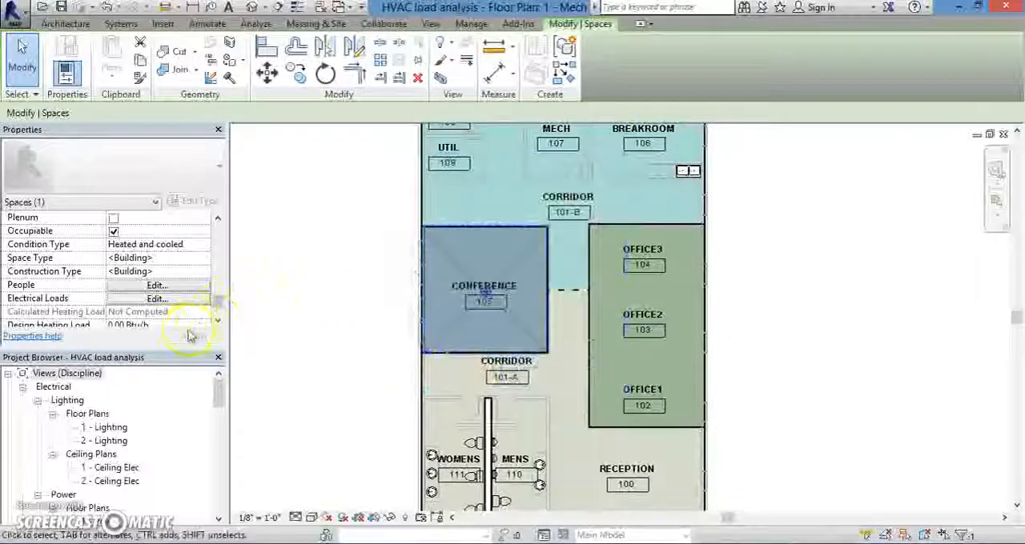
# Step: Set the lighting values in the Conference space's electrical loads to Specified, based on load density
pyautogui.click(155, 298)
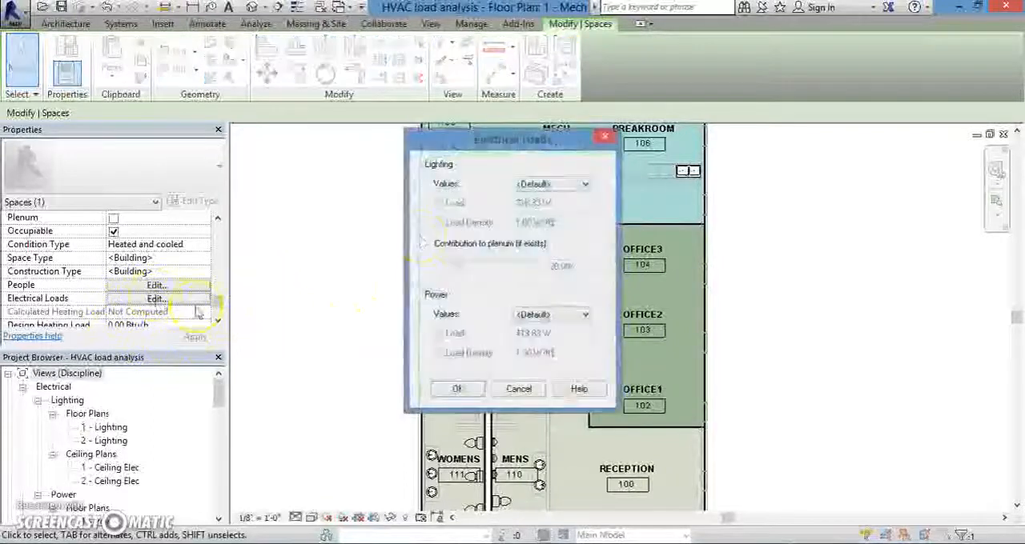
pyautogui.moveTo(491, 144); pyautogui.dragTo(384, 182)
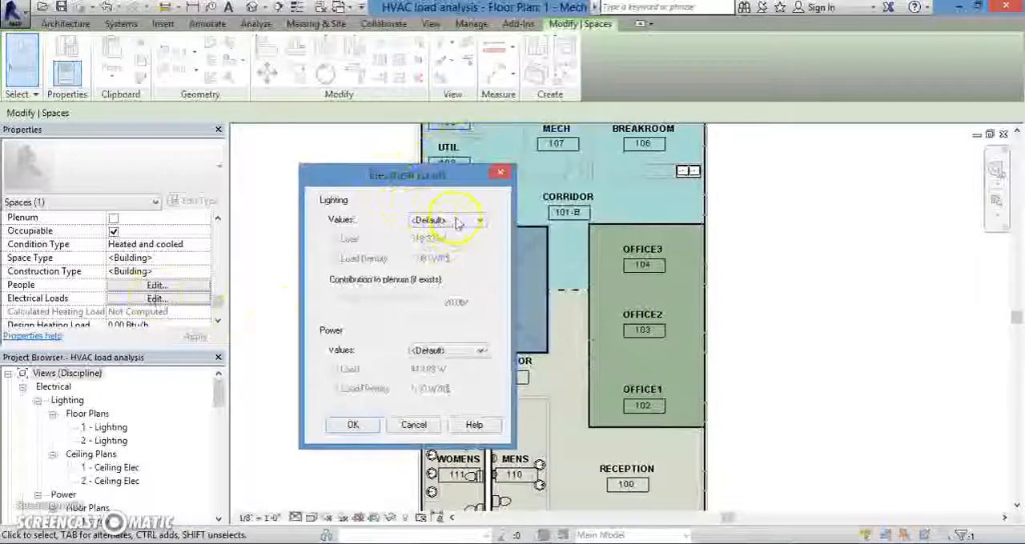
pyautogui.click(460, 222)
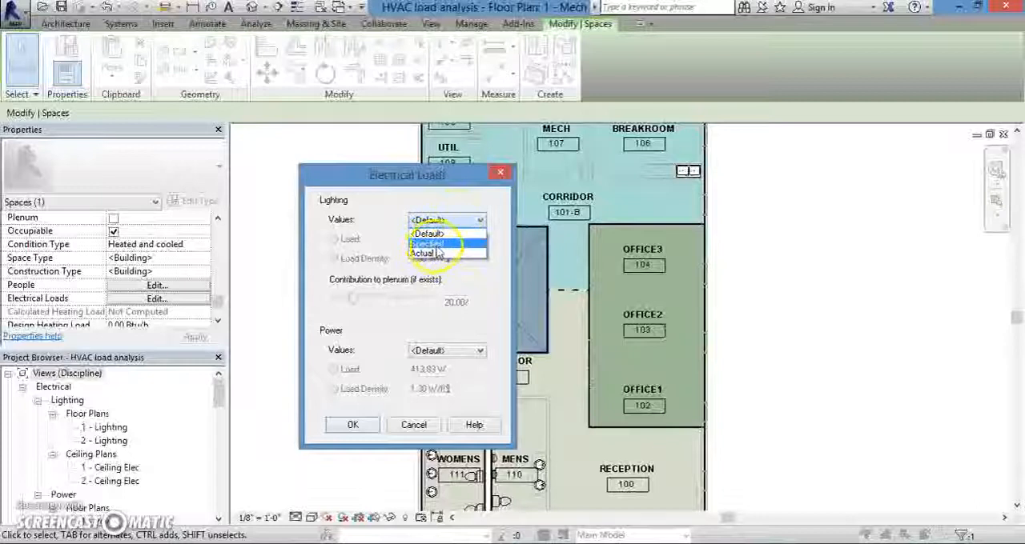
pyautogui.click(436, 245)
pyautogui.moveTo(453, 258); pyautogui.dragTo(404, 258)
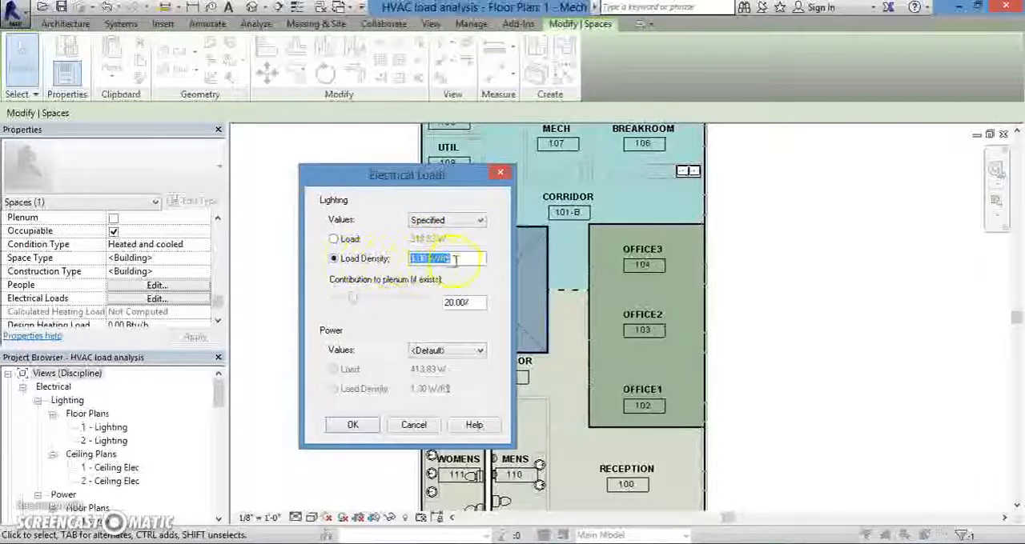
pyautogui.click(364, 430)
# Step: Review the Conference space's calculated and design heating and cooling load parameters, and deselect the space
pyautogui.click(217, 321)
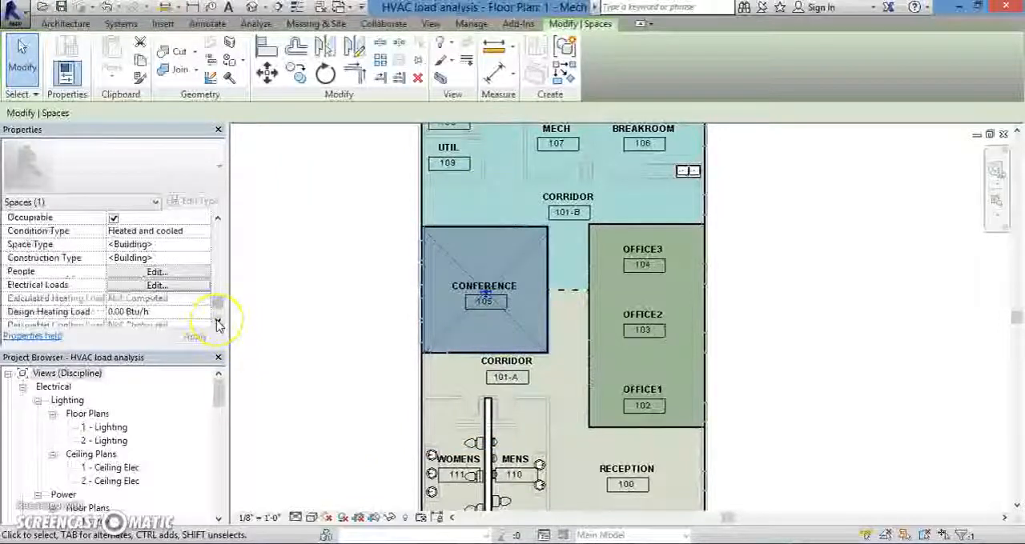
pyautogui.click(217, 321)
pyautogui.click(217, 321)
pyautogui.click(217, 321)
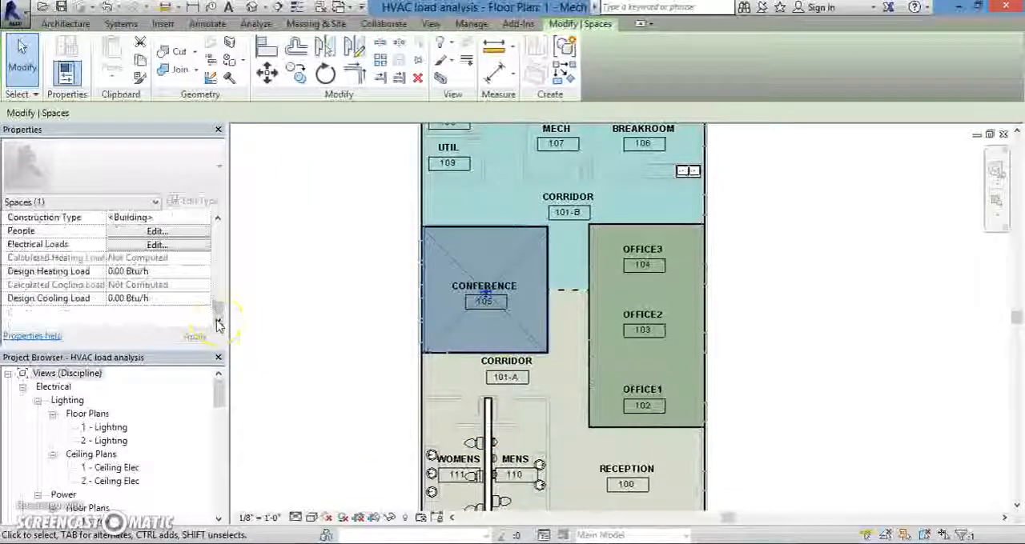
pyautogui.click(309, 344)
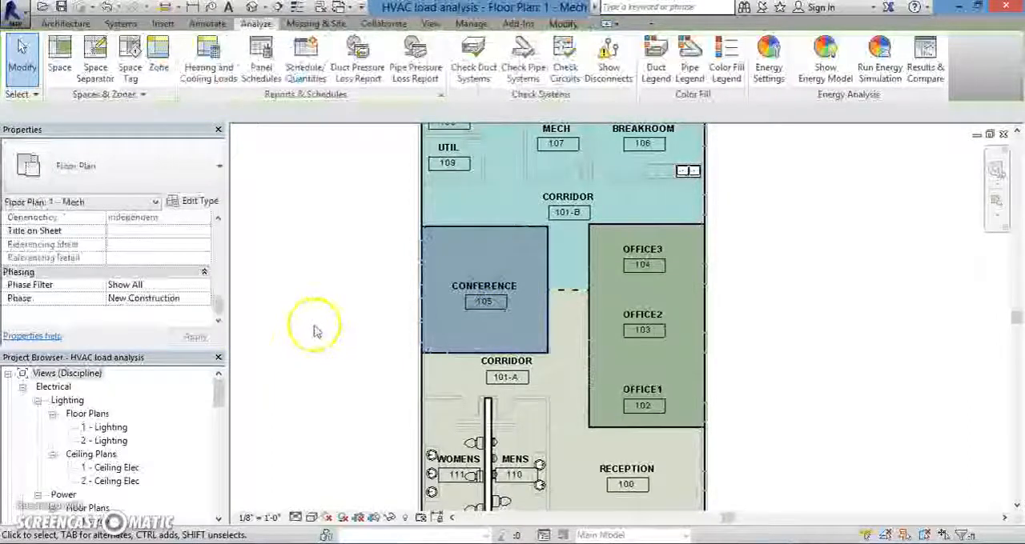
pyautogui.scroll(-1, 314, 335)
pyautogui.moveTo(314, 336); pyautogui.dragTo(360, 343, button='middle')
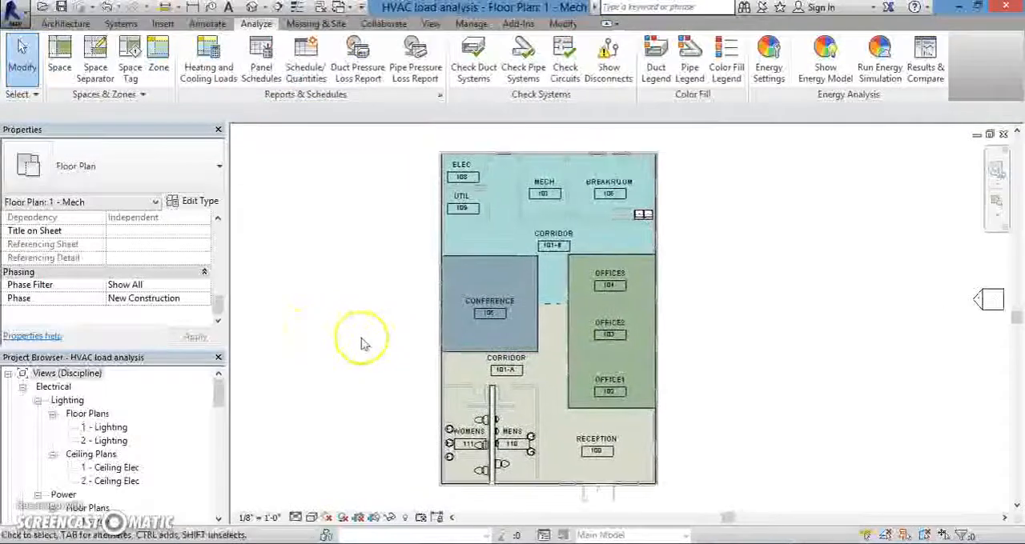